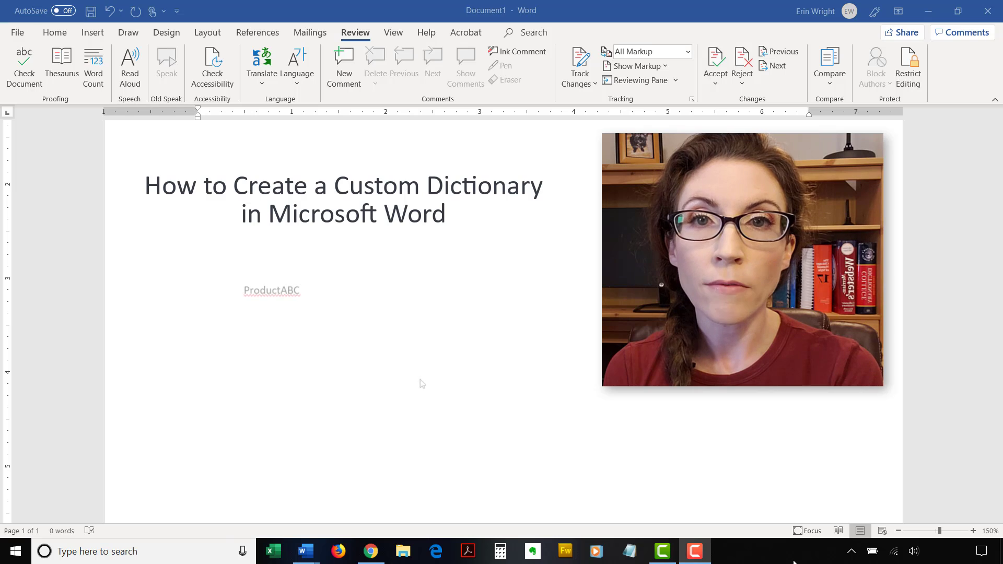
Add the flagged word ProductABC to the dictionary
right_click(276, 298)
mouse_move(278, 299)
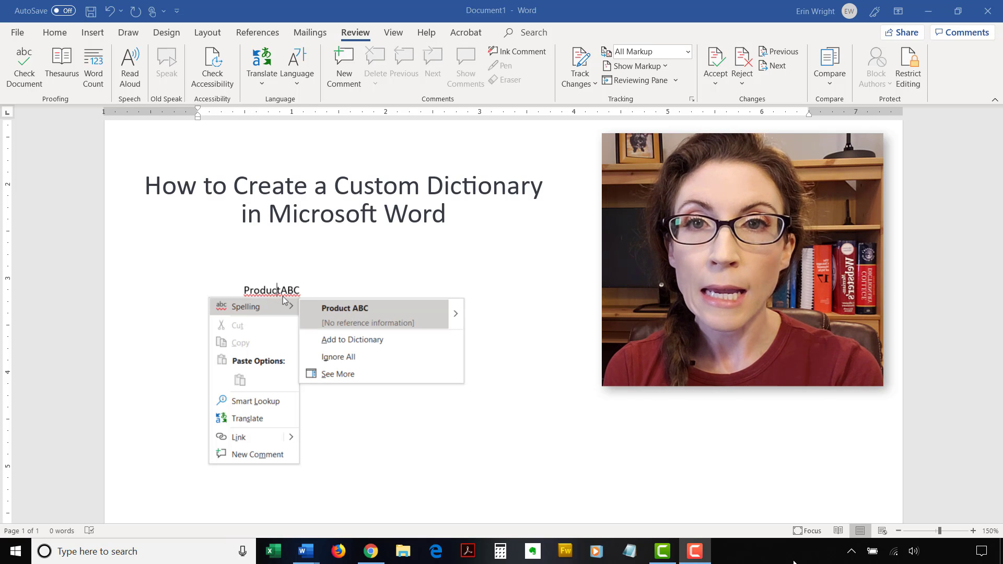
click(340, 341)
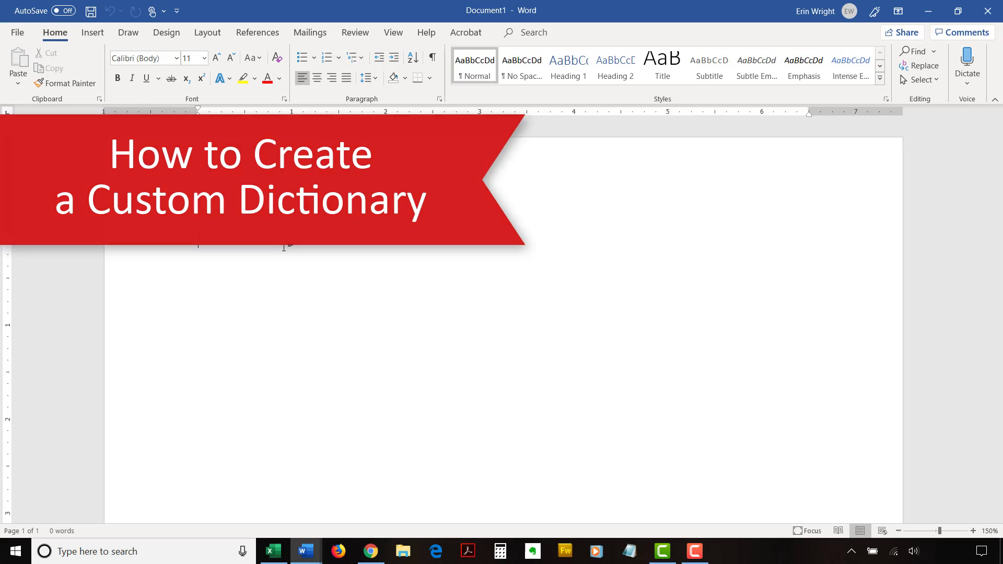
Open the custom dictionaries in the proofing options and select RoamingCustom.dic under All Languages
click(15, 25)
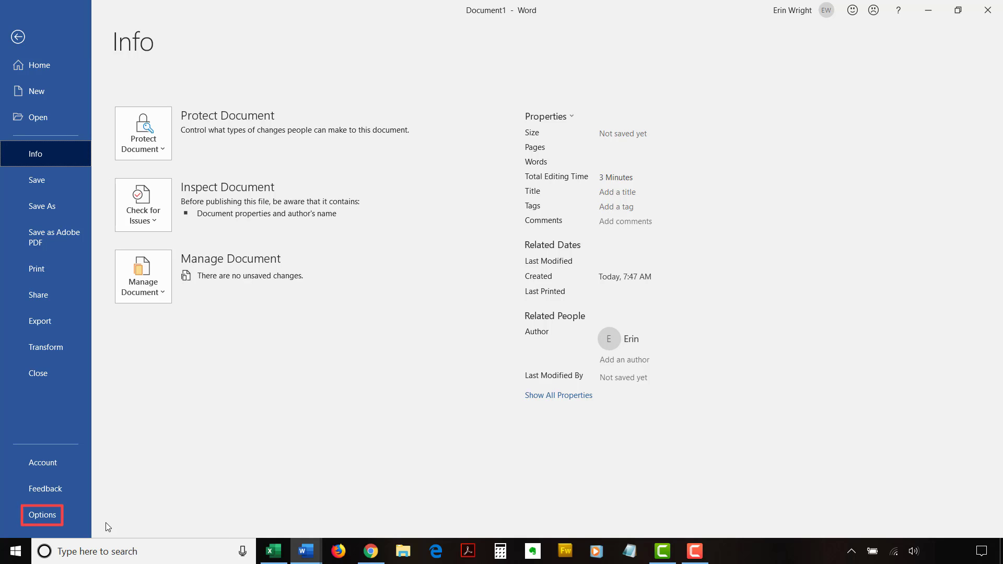
click(43, 520)
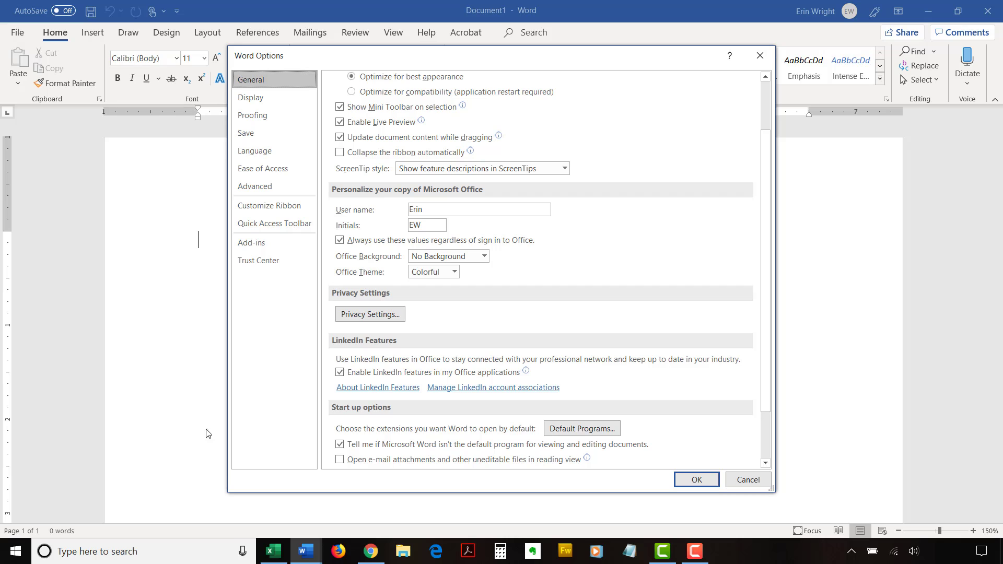
click(245, 119)
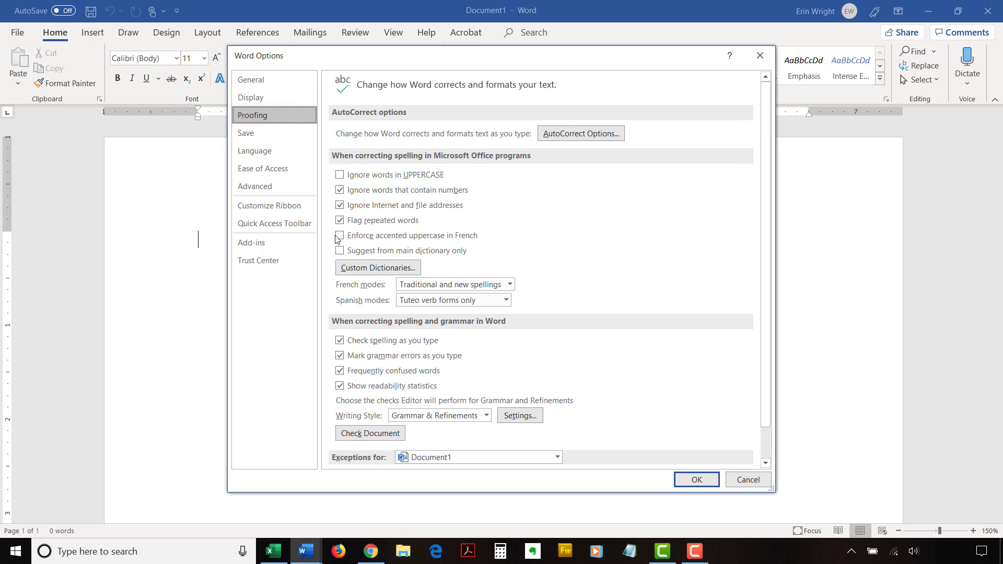
click(341, 268)
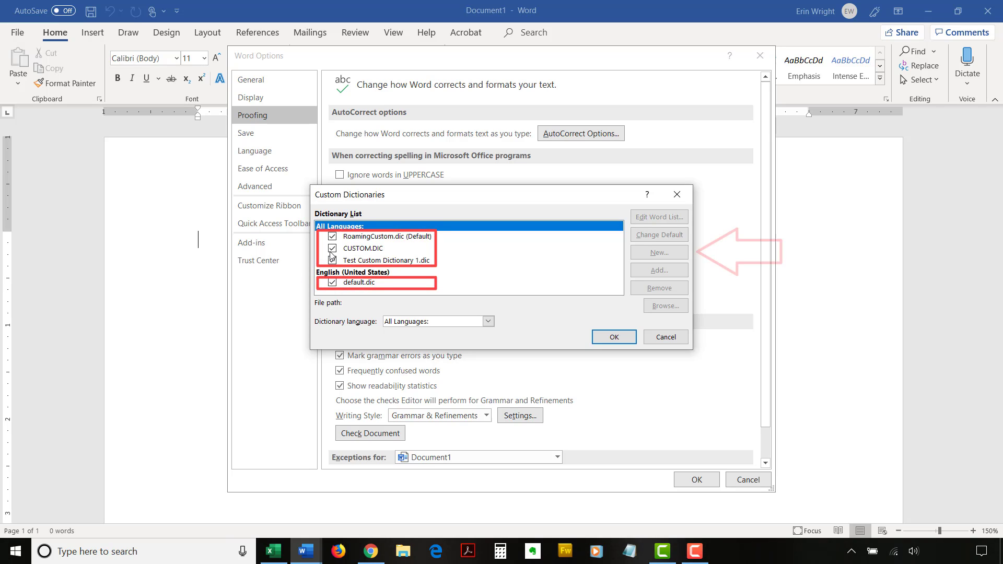
click(374, 241)
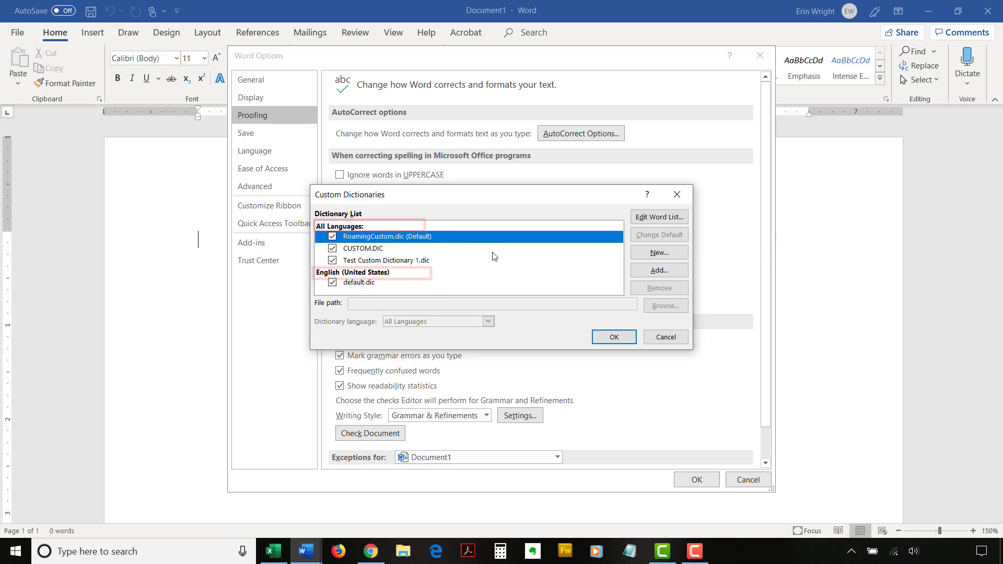
click(381, 276)
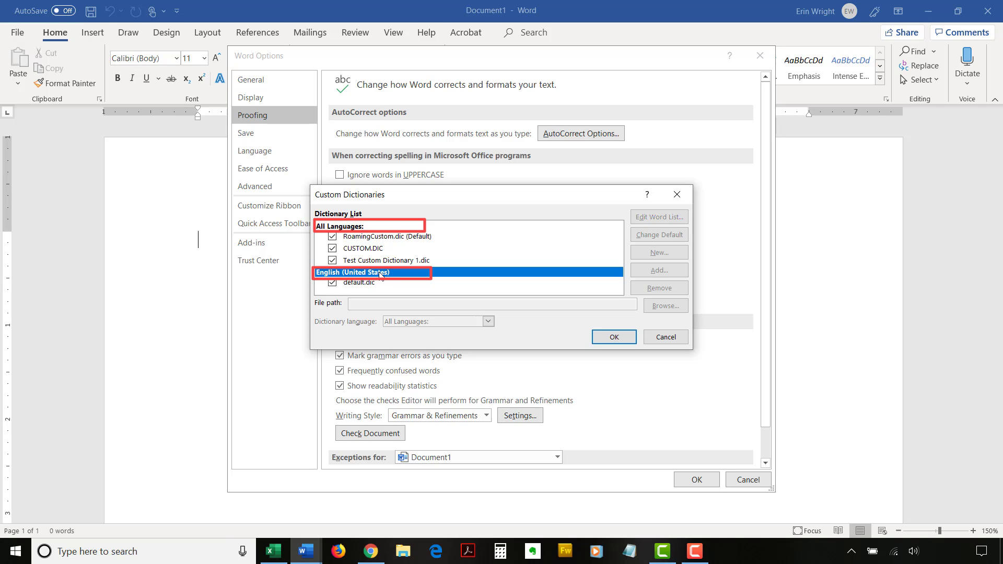
click(375, 238)
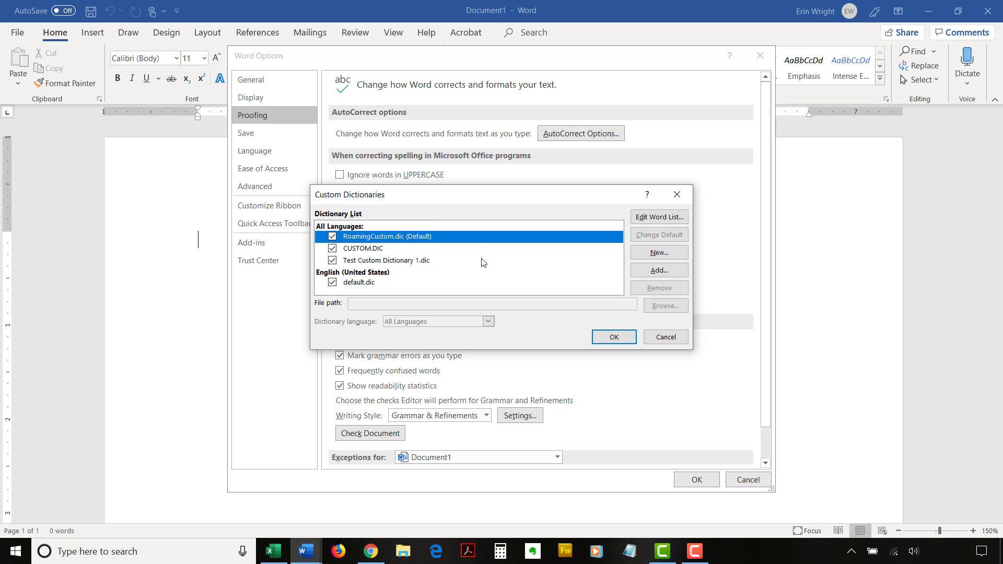
Create a new custom dictionary named Test Custom Dictionary 3 in the UProof folder and accept the dictionary list
click(671, 260)
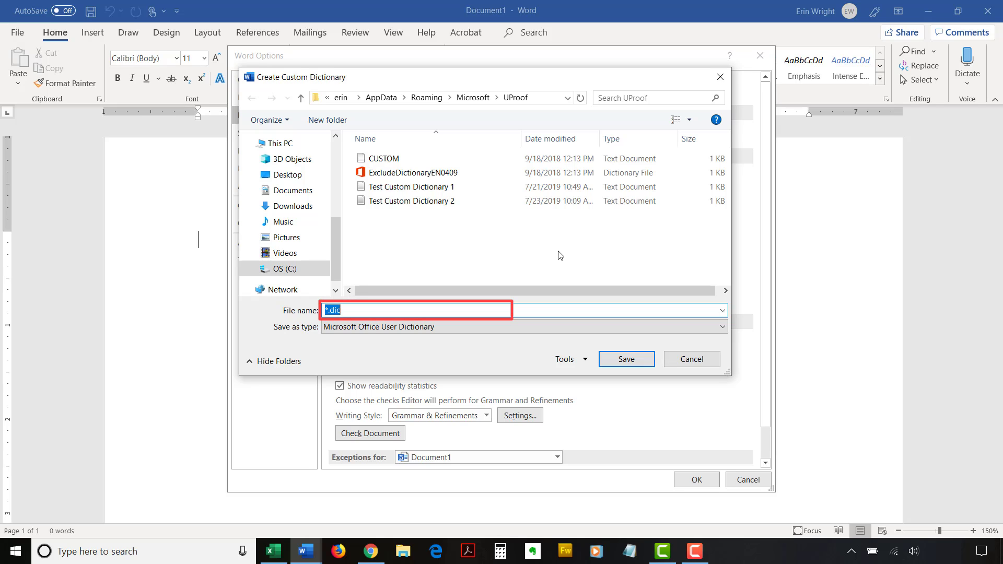
text(Tes)
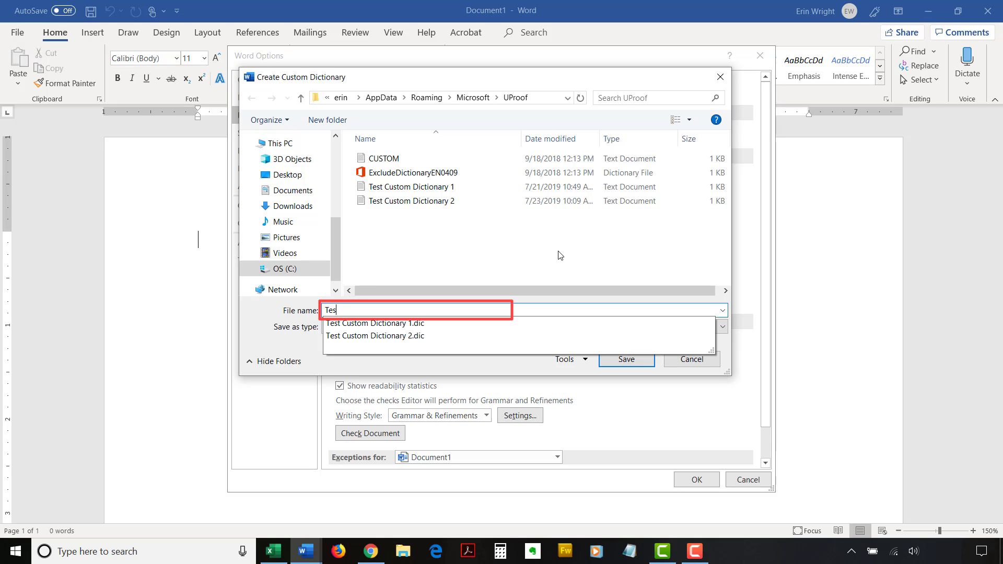
text(t Custom Dictionary 3)
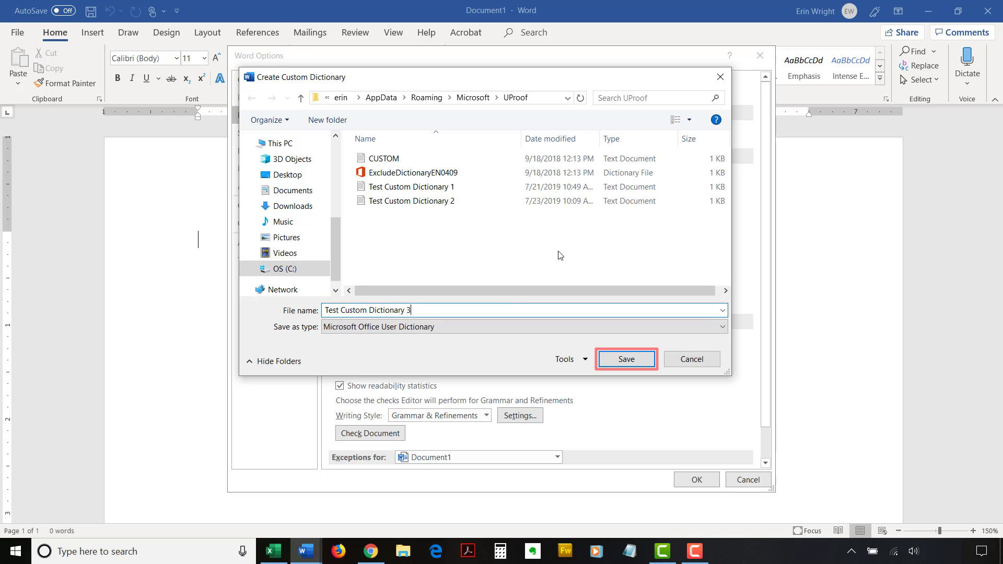
click(644, 361)
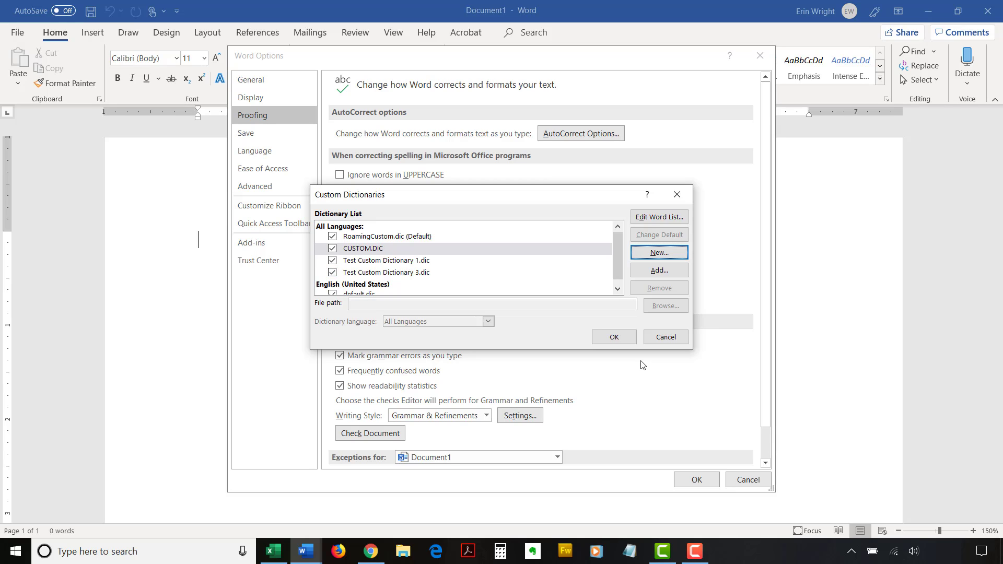
click(616, 340)
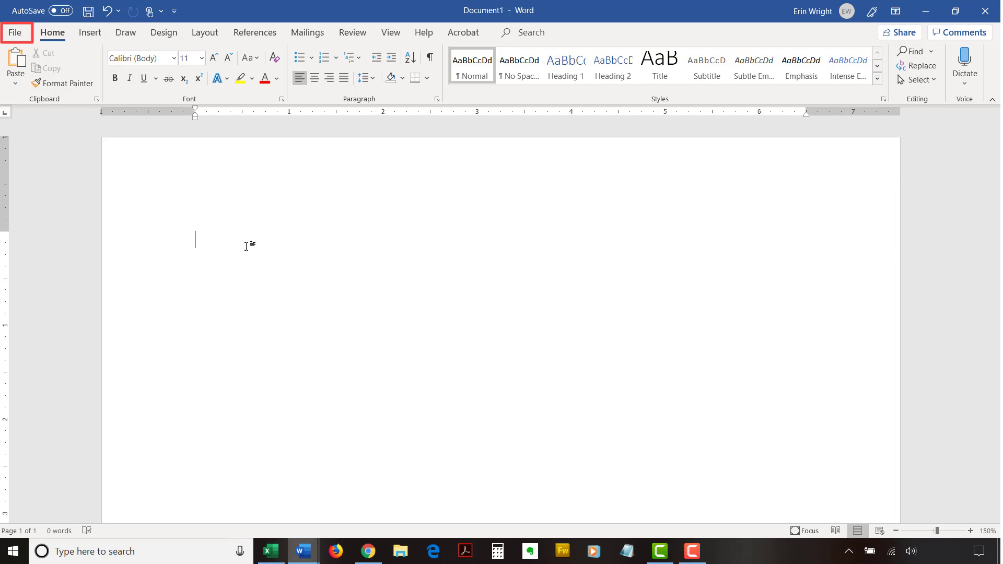
Add the word Example1 to the word list of Test Custom Dictionary 3 through the proofing options
click(23, 38)
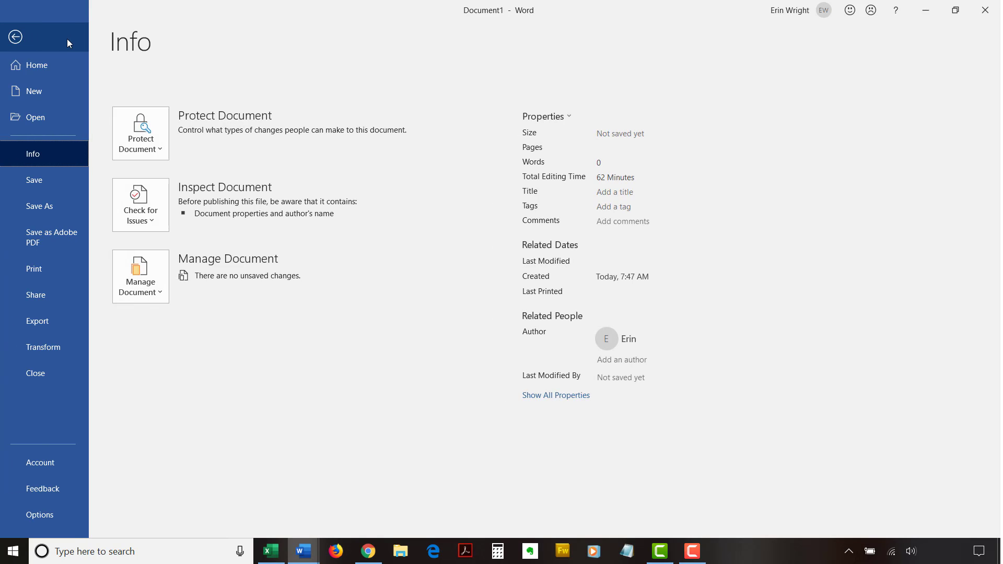
click(51, 516)
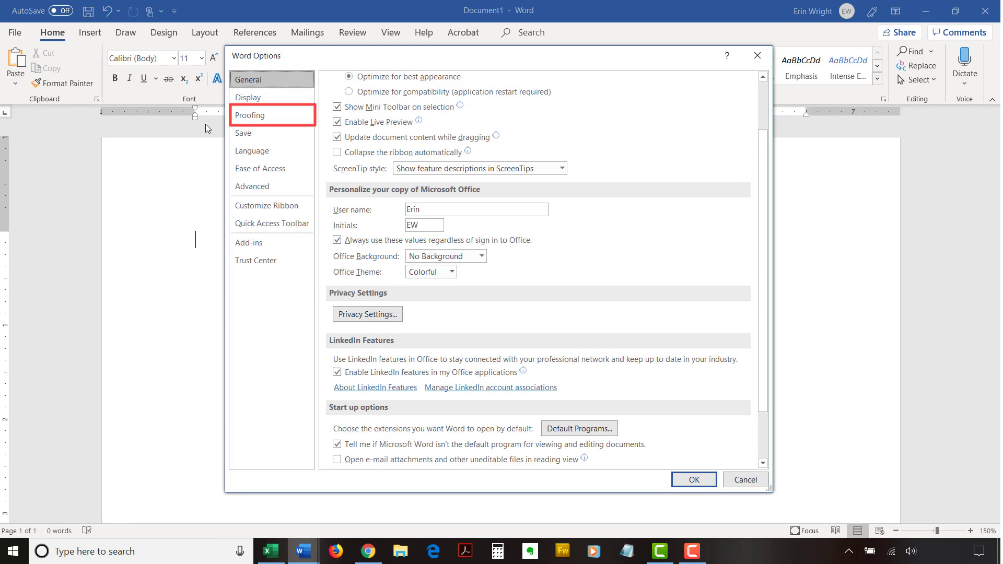
click(244, 117)
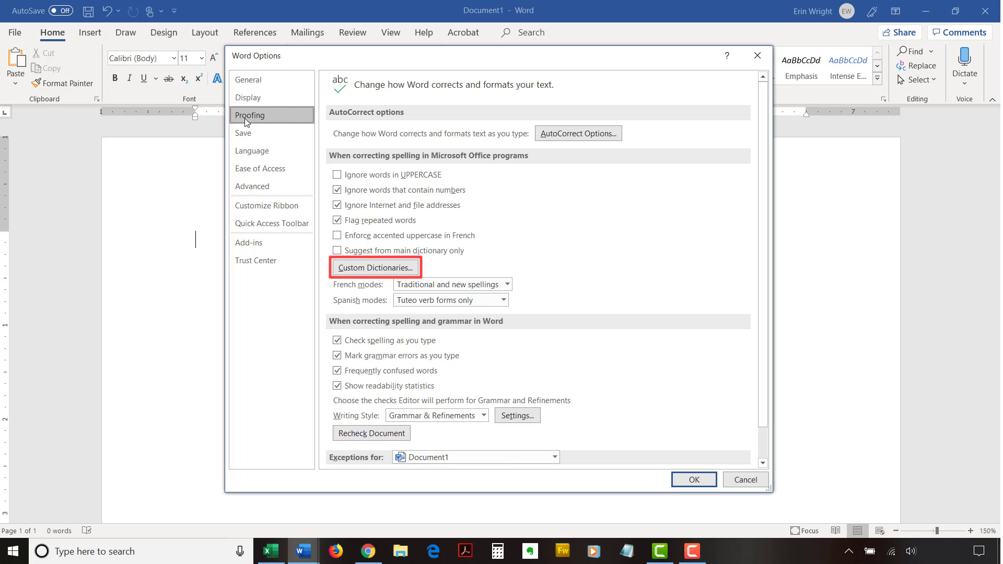
click(404, 269)
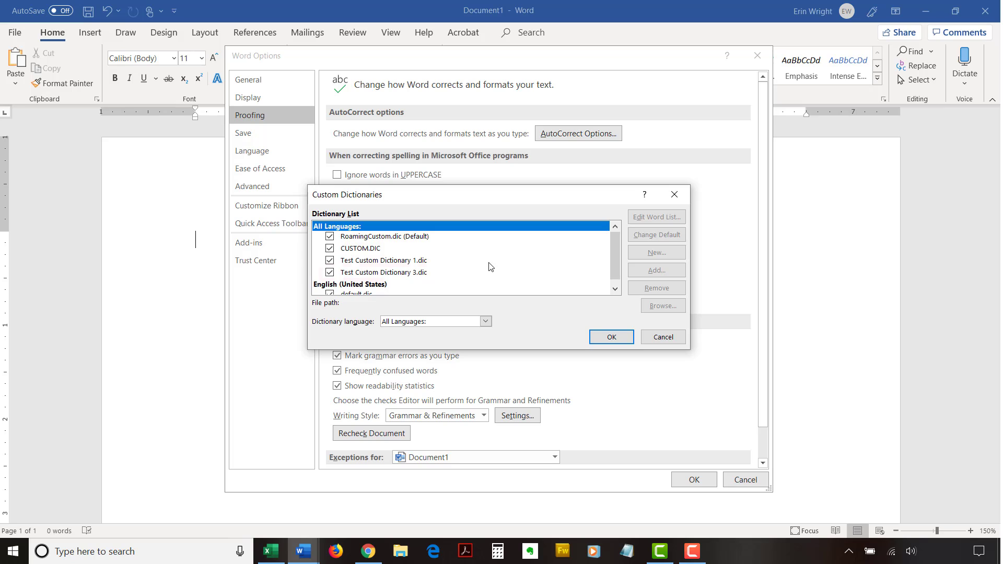
click(412, 274)
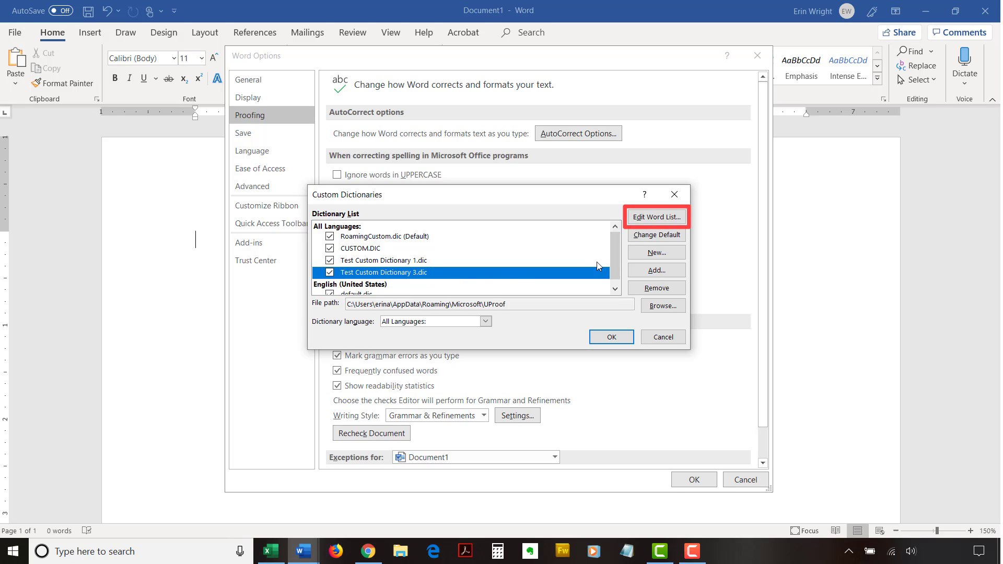
click(655, 217)
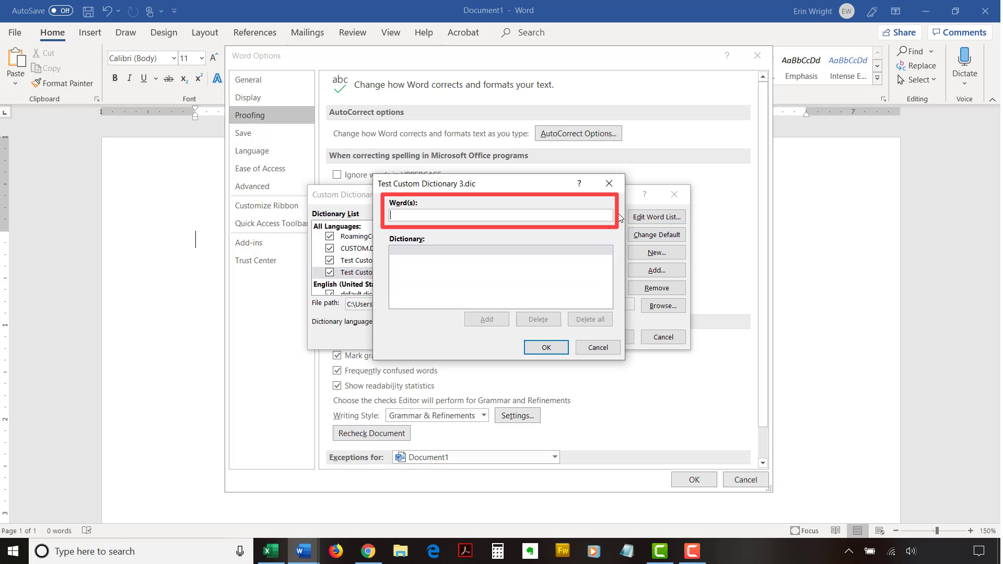
text(Example1)
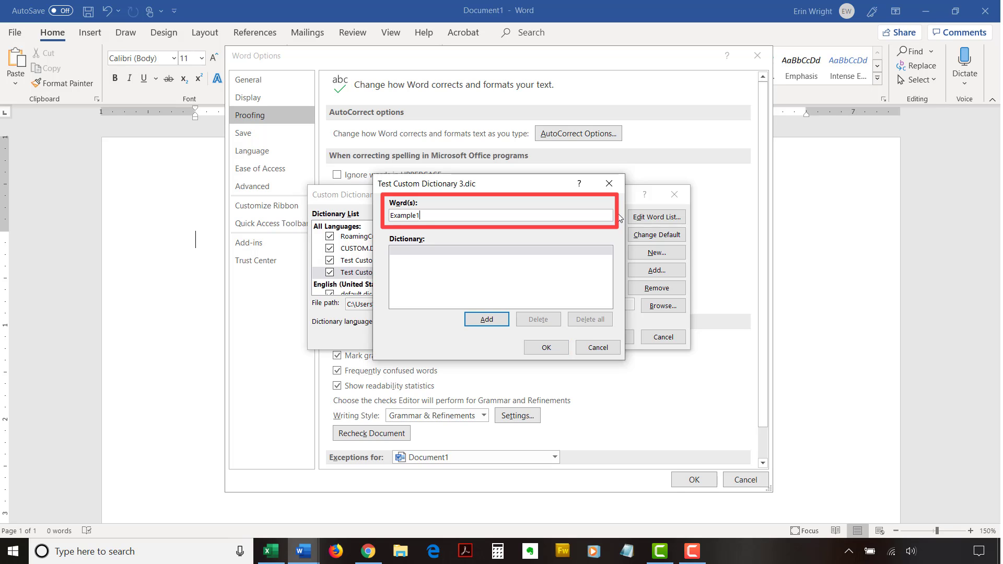
click(492, 322)
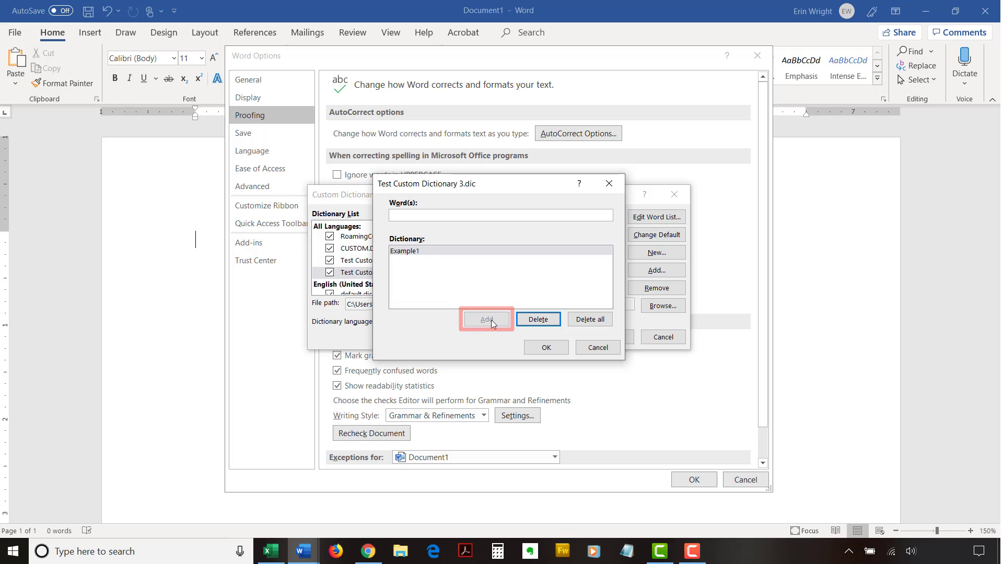
click(539, 352)
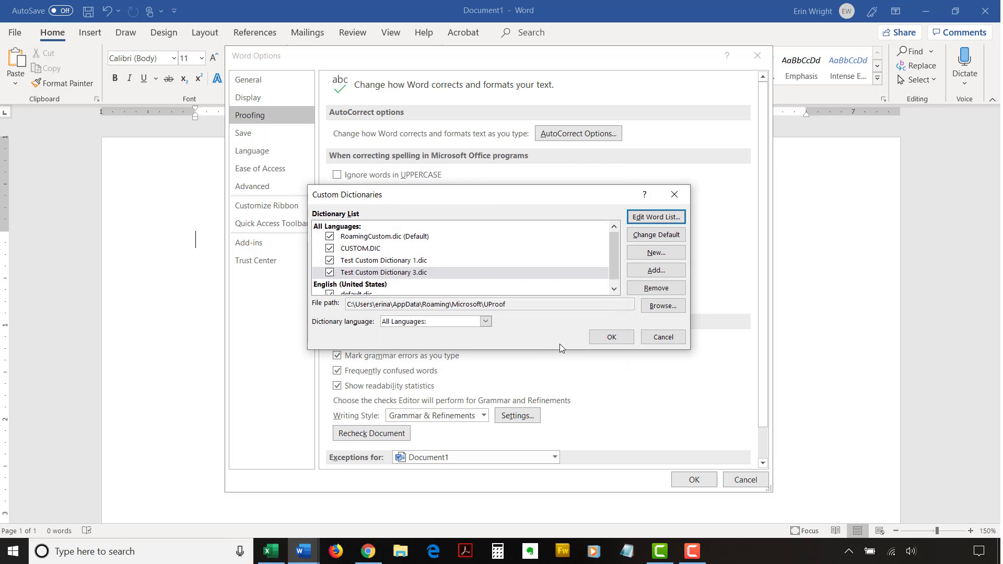
click(597, 340)
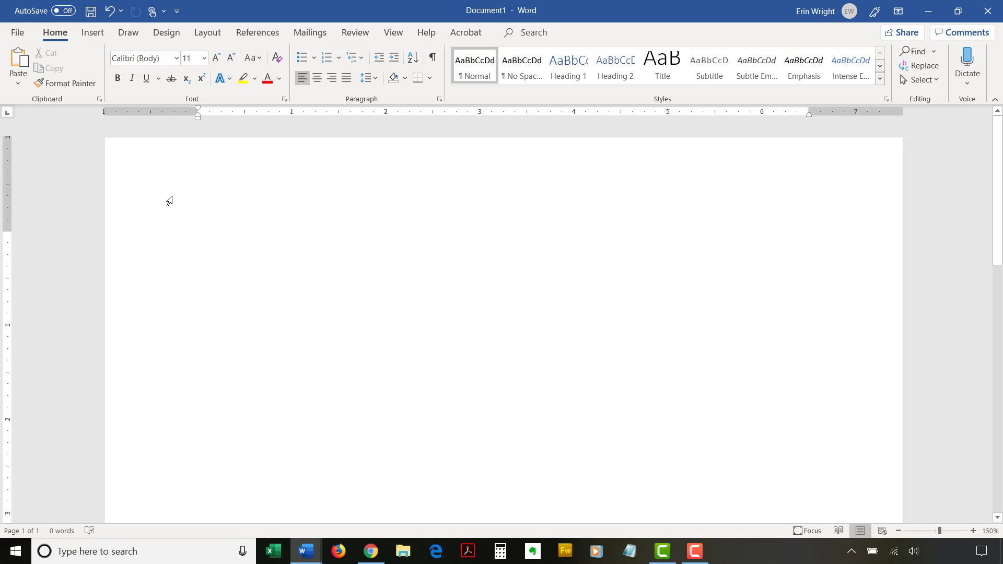
Disable Test Custom Dictionary 1 and Test Custom Dictionary 3 in the proofing options' custom dictionary list
click(16, 31)
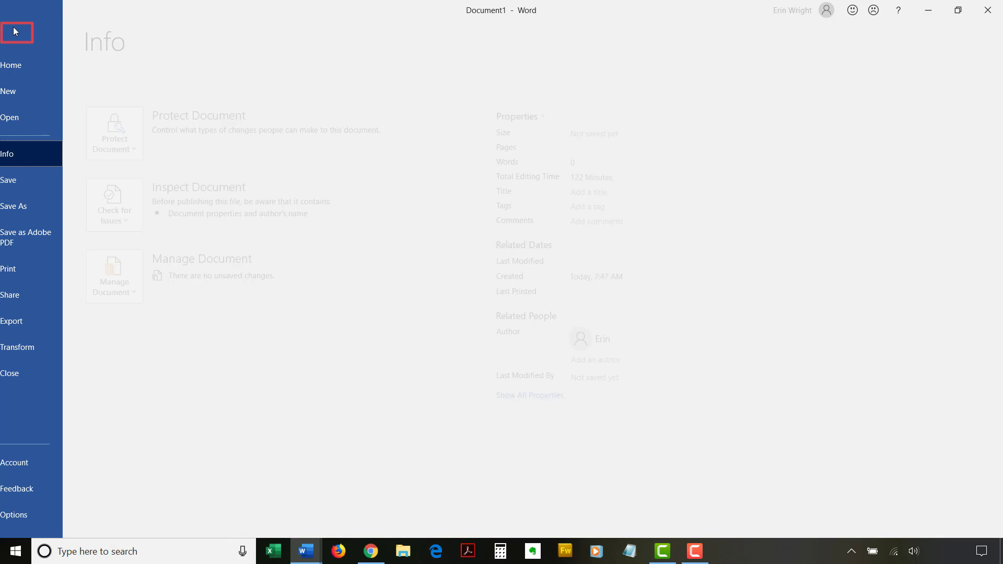
click(56, 515)
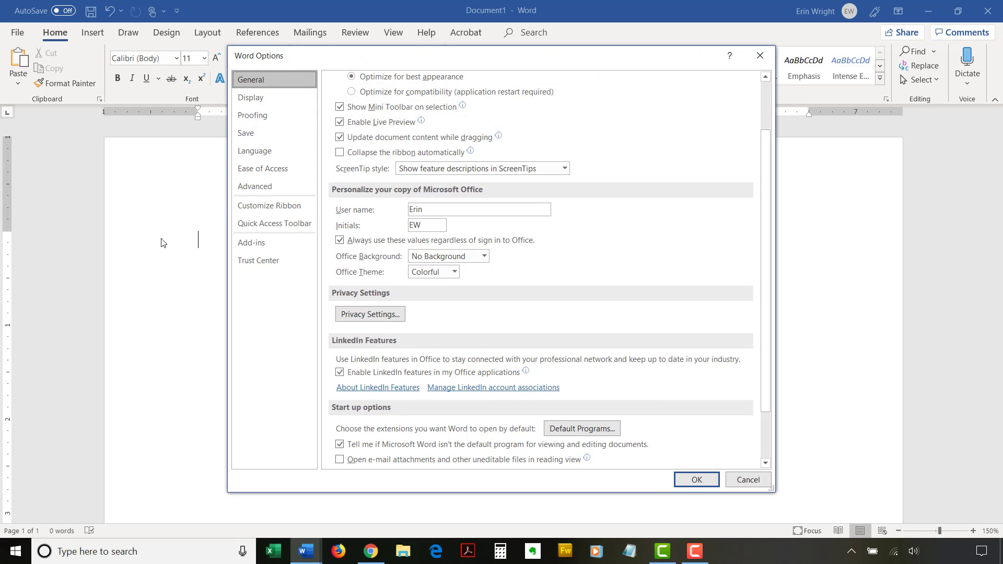
click(252, 115)
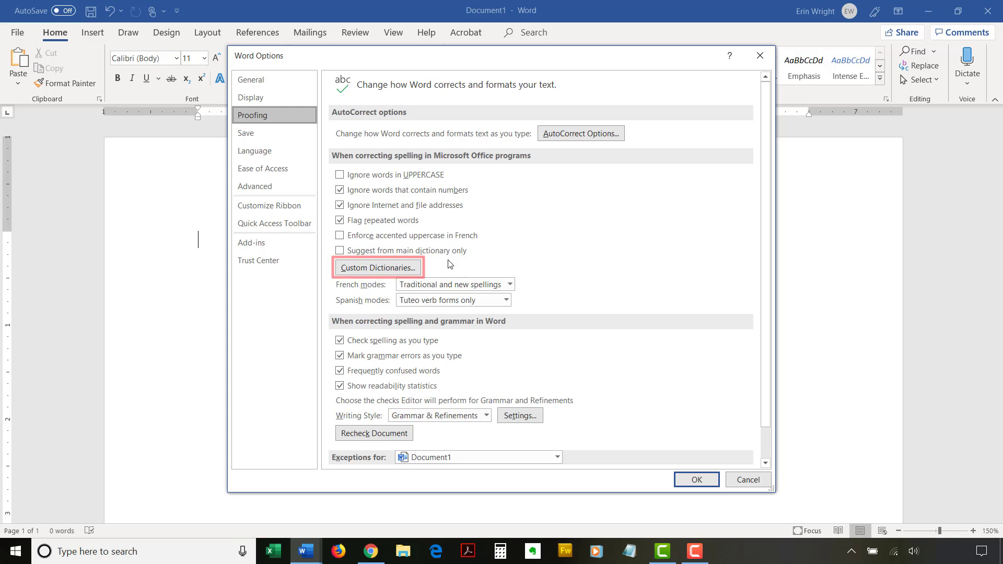
click(378, 268)
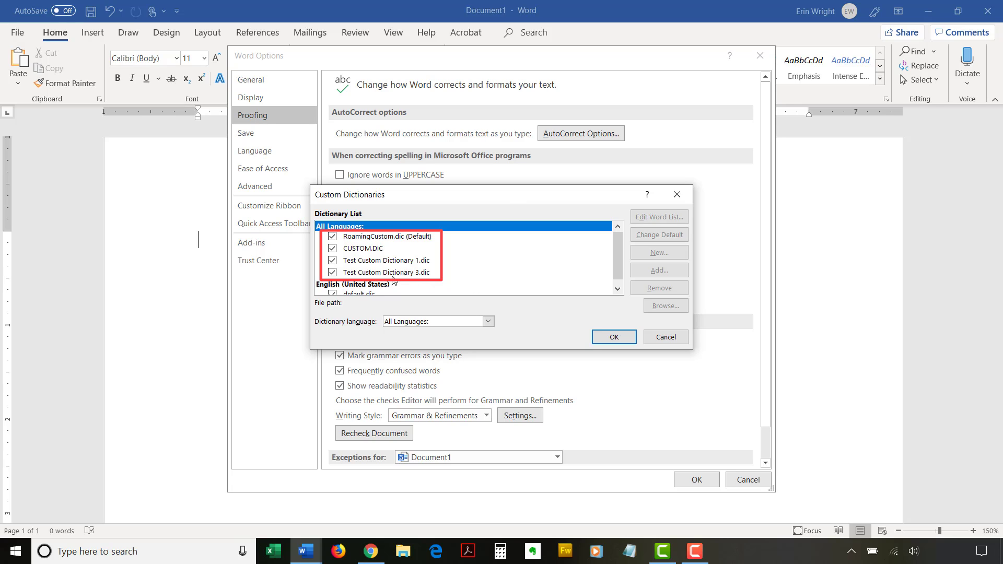
click(332, 260)
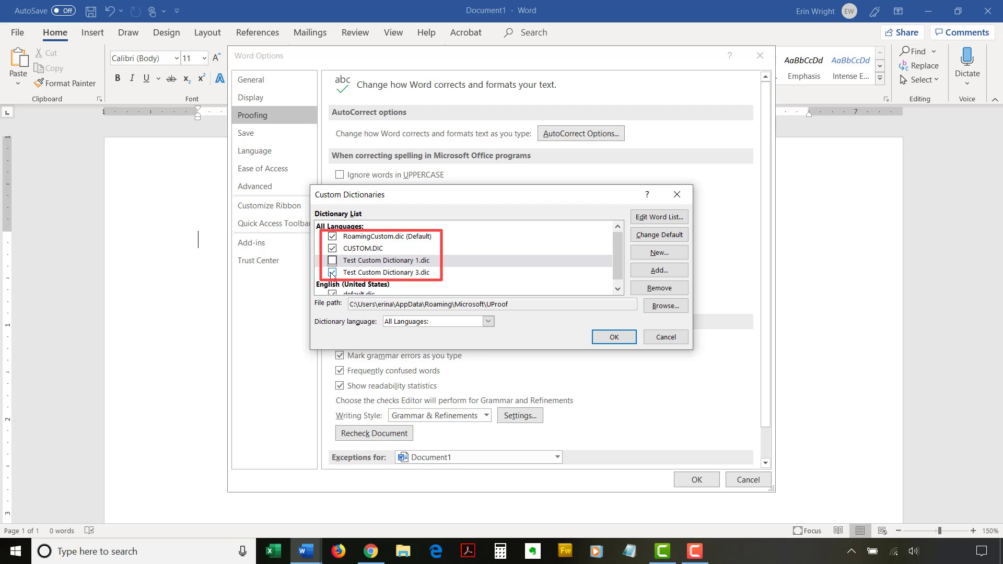
click(332, 272)
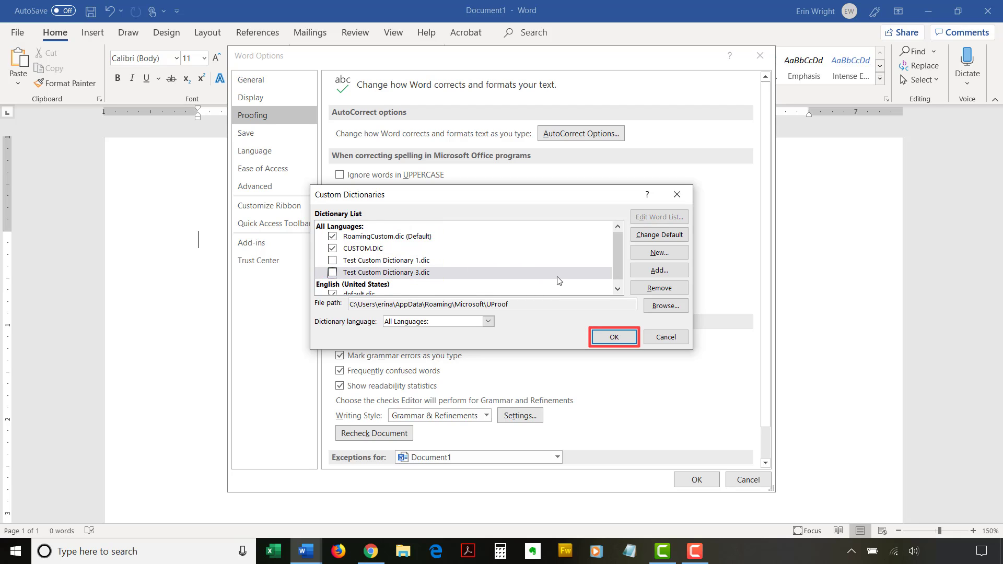
click(608, 341)
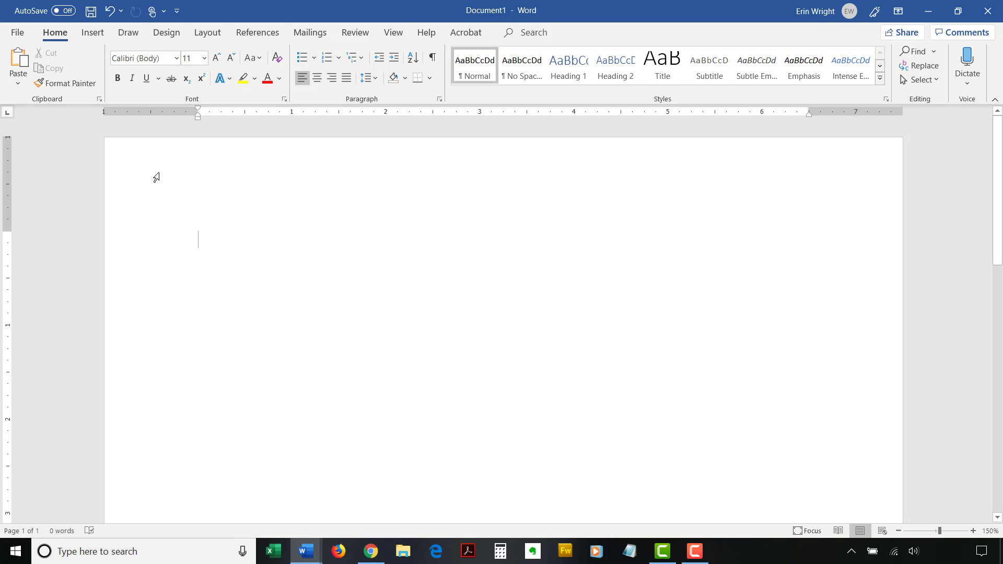
Open the custom dictionaries in the proofing options and select RoamingCustom.dic in the All Languages group
click(19, 39)
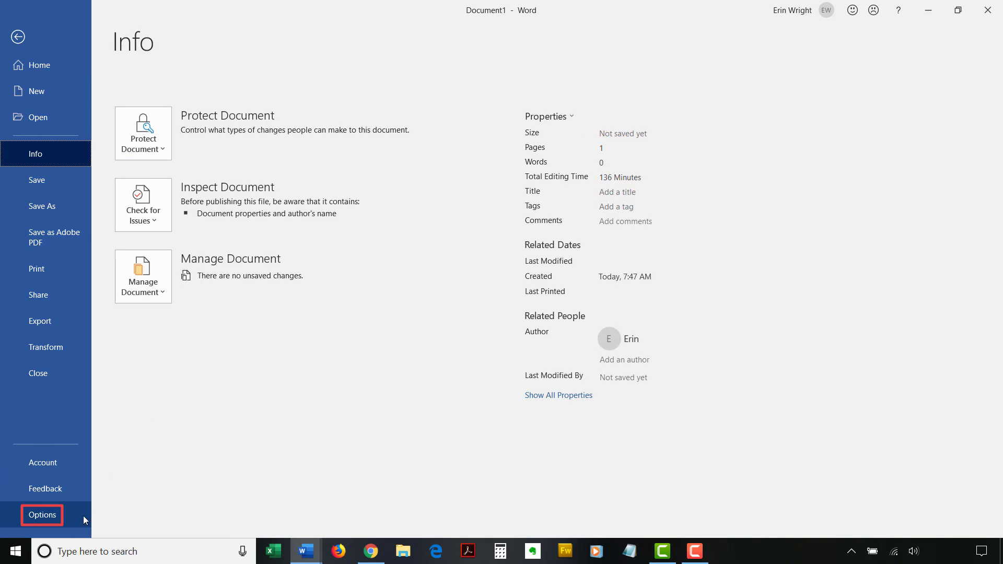
click(35, 519)
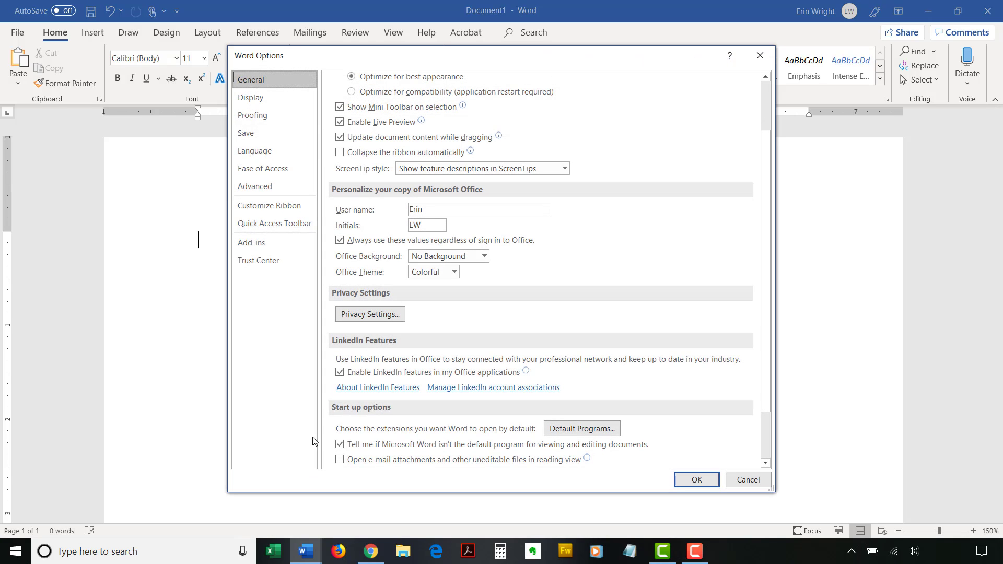
click(268, 116)
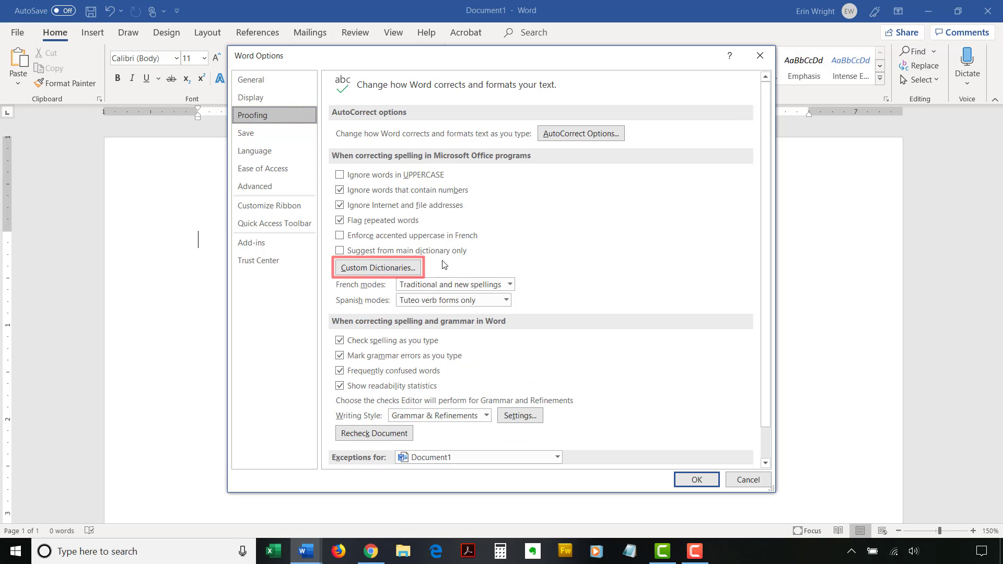
click(376, 268)
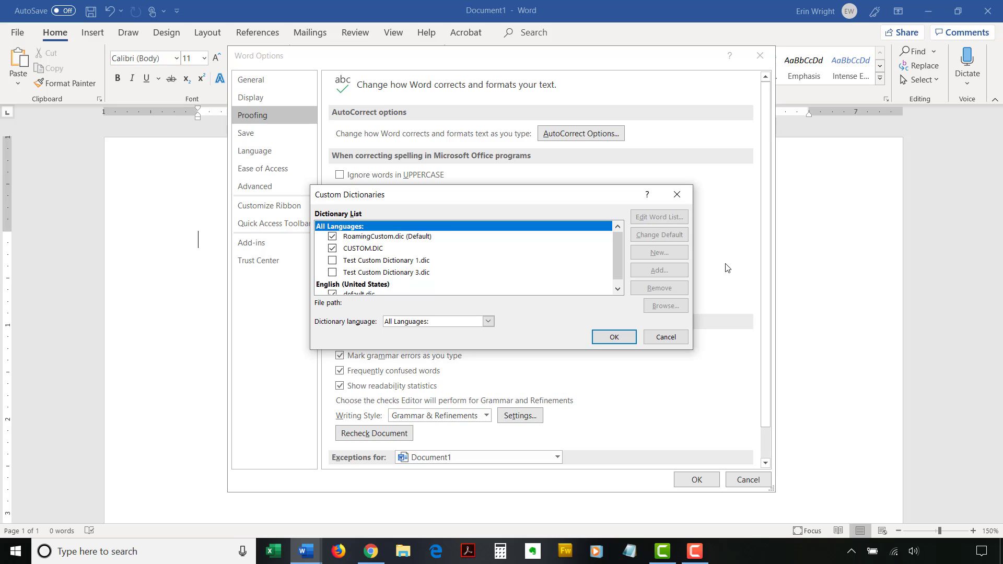
click(386, 237)
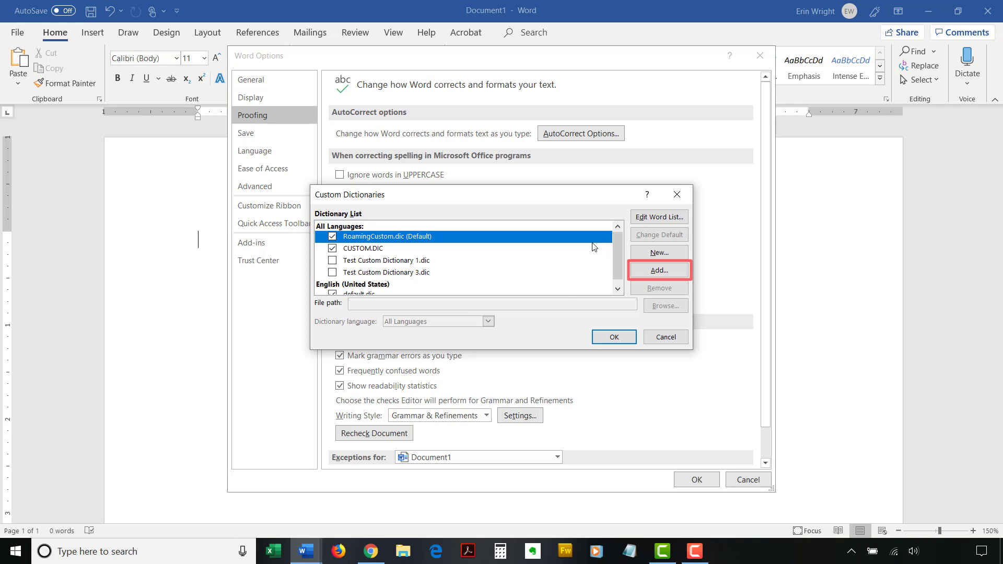
Add the existing dictionary Test Custom Dictionary_Outside from the desktop's Example Dictionary folder and accept the dictionary list
click(662, 271)
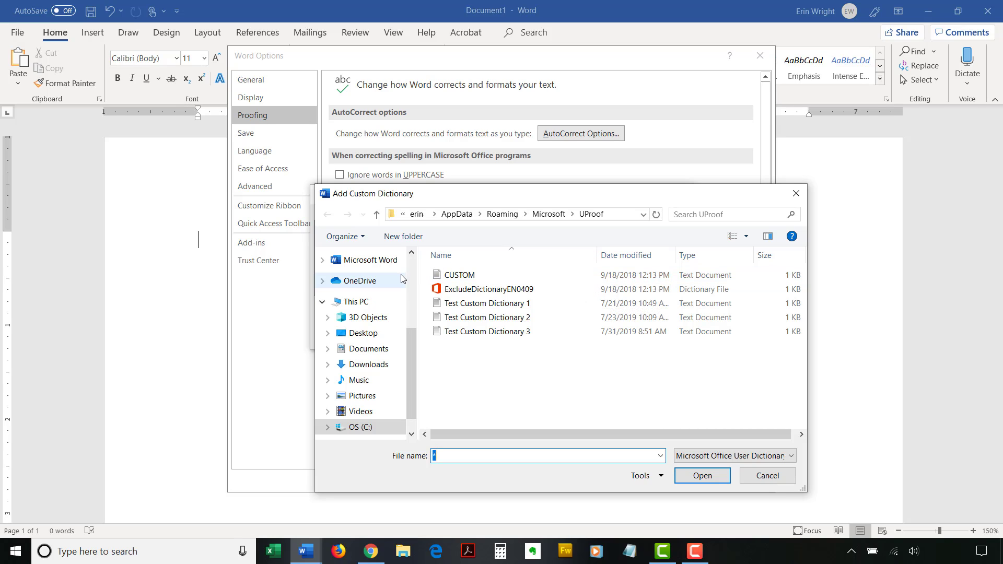
click(377, 338)
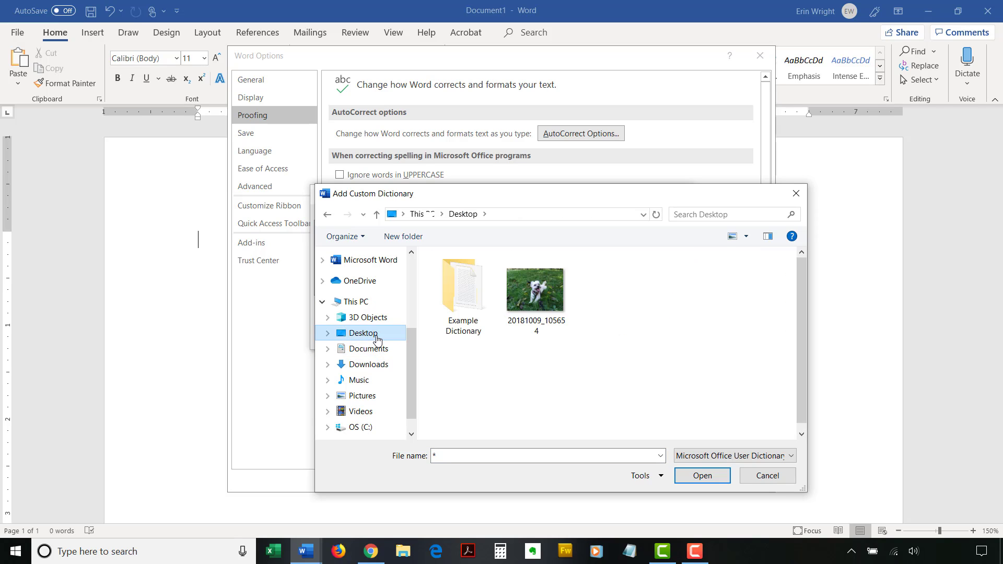
click(474, 299)
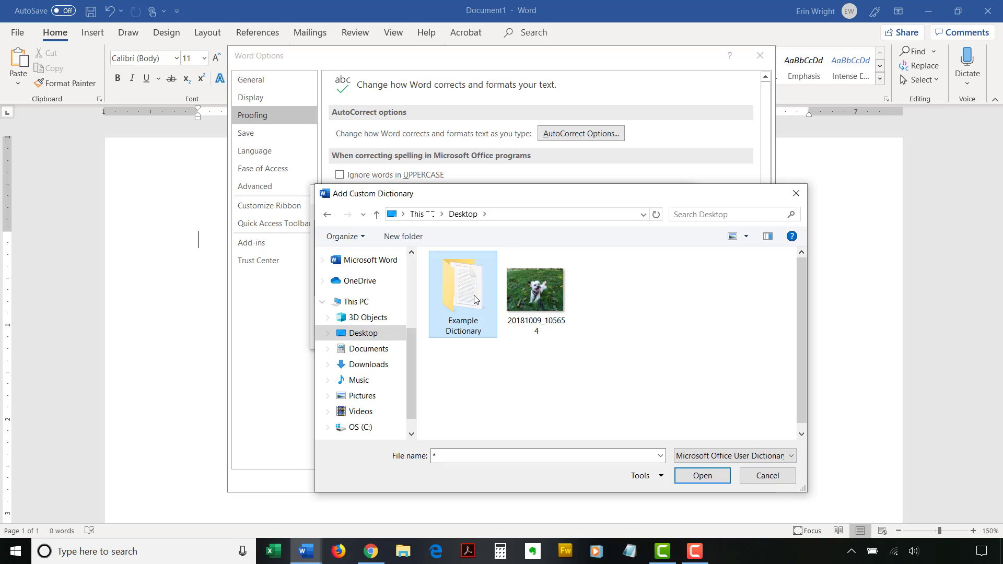
double_click(475, 299)
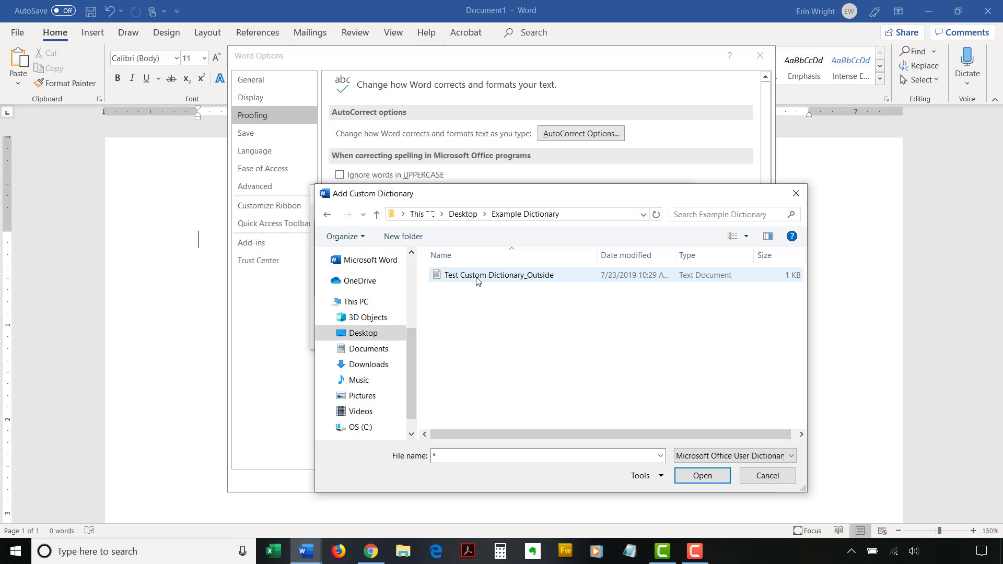
click(477, 277)
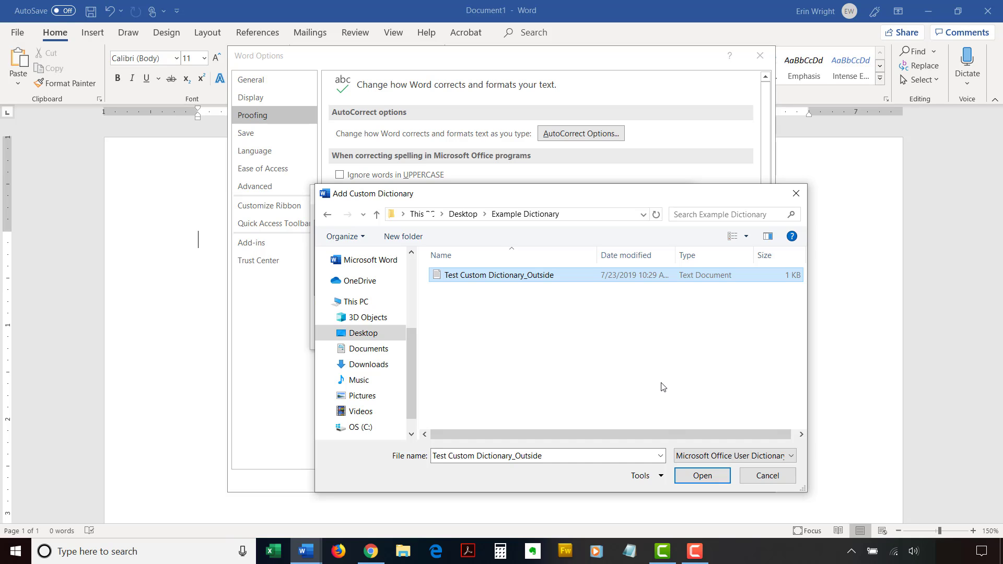
click(687, 484)
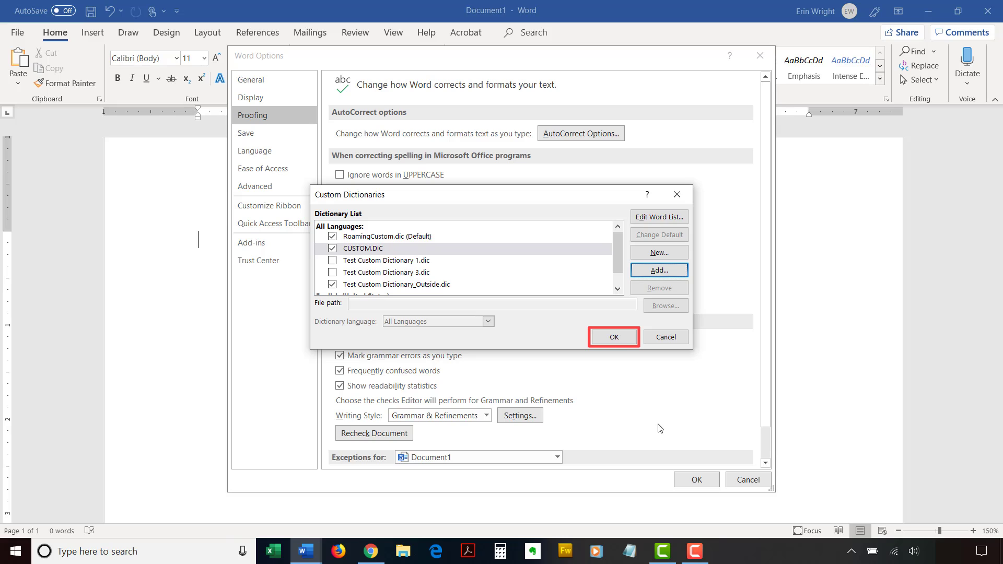
click(609, 339)
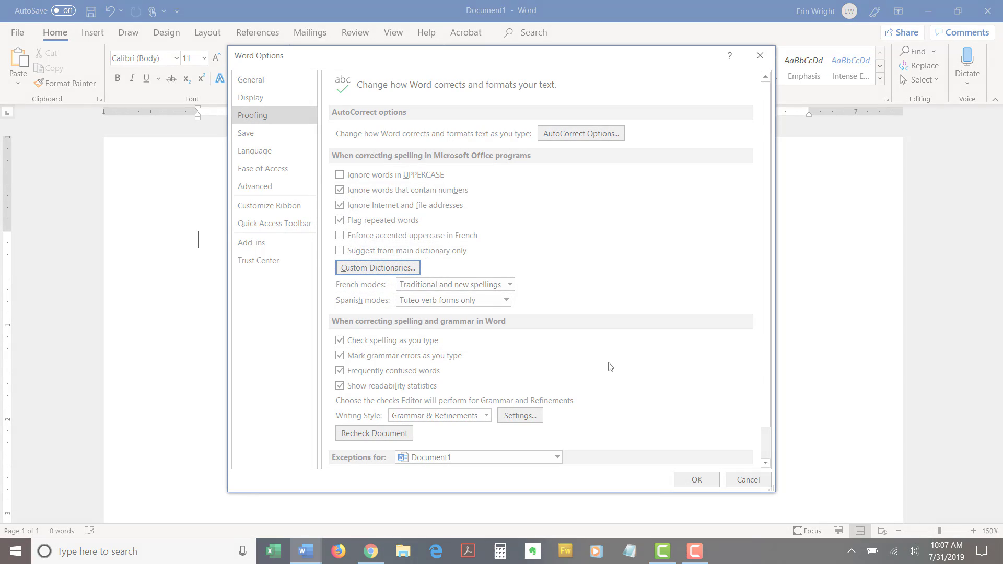